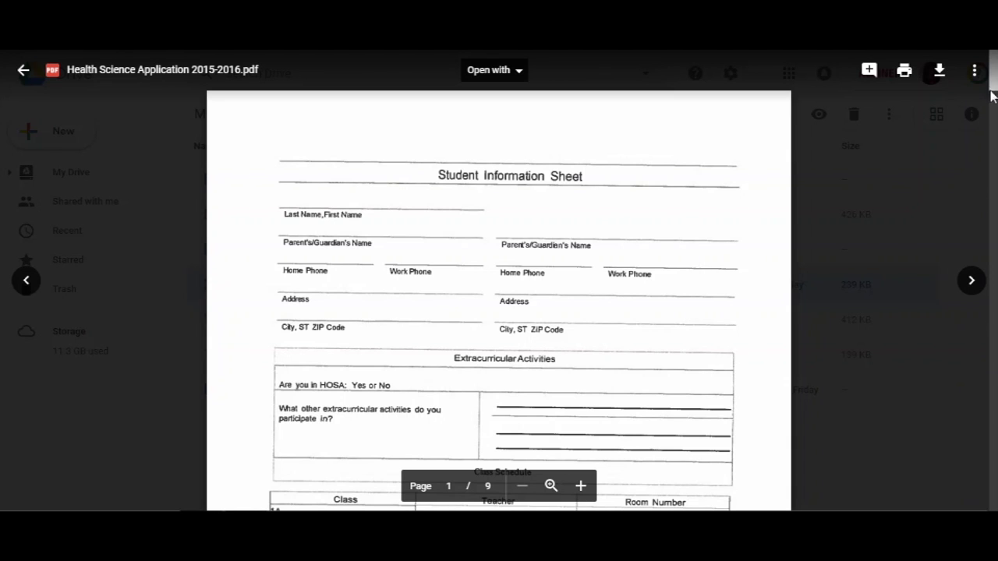
Step: Review the Student Information Sheet through its class schedule and medical concerns sections
left_click_drag(991, 87, 988, 112)
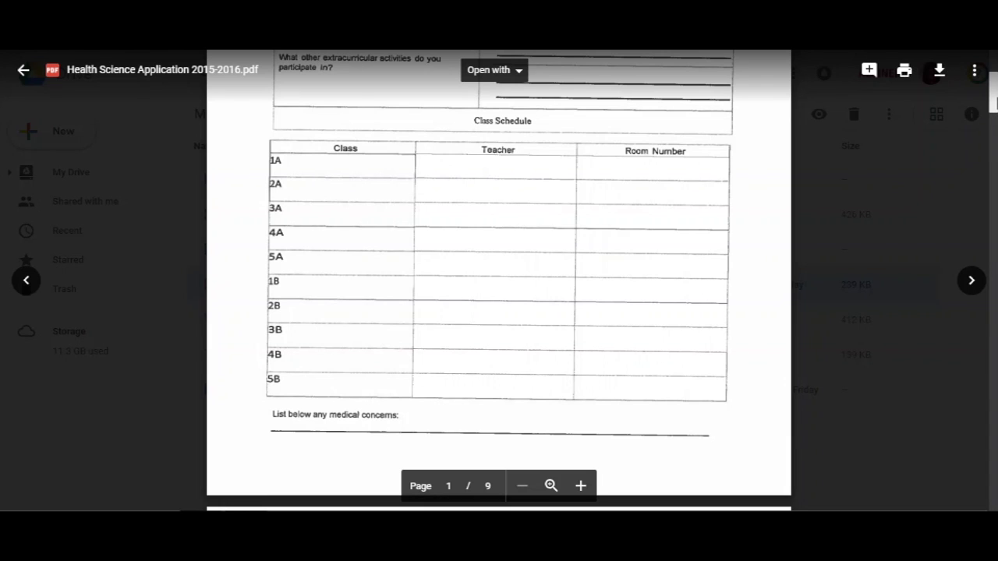
scroll(995, 83, "down", 2)
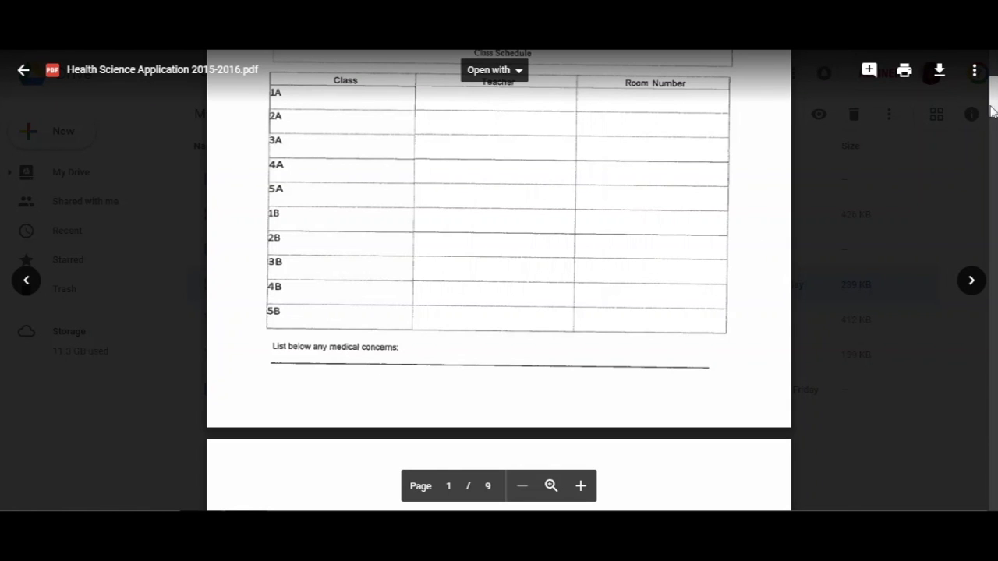
scroll(992, 117, "down", 2)
Step: Read the Student/Parent Agreement for Unpaid Work-Based Learning, including the dress code, code of conduct and signature page
left_click_drag(993, 117, 992, 138)
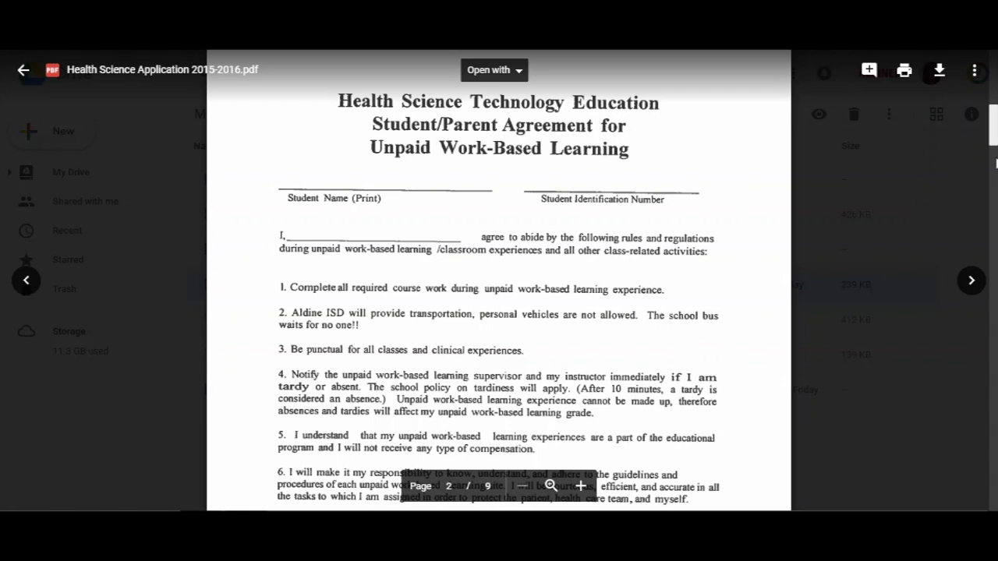
scroll(993, 156, "down", 3)
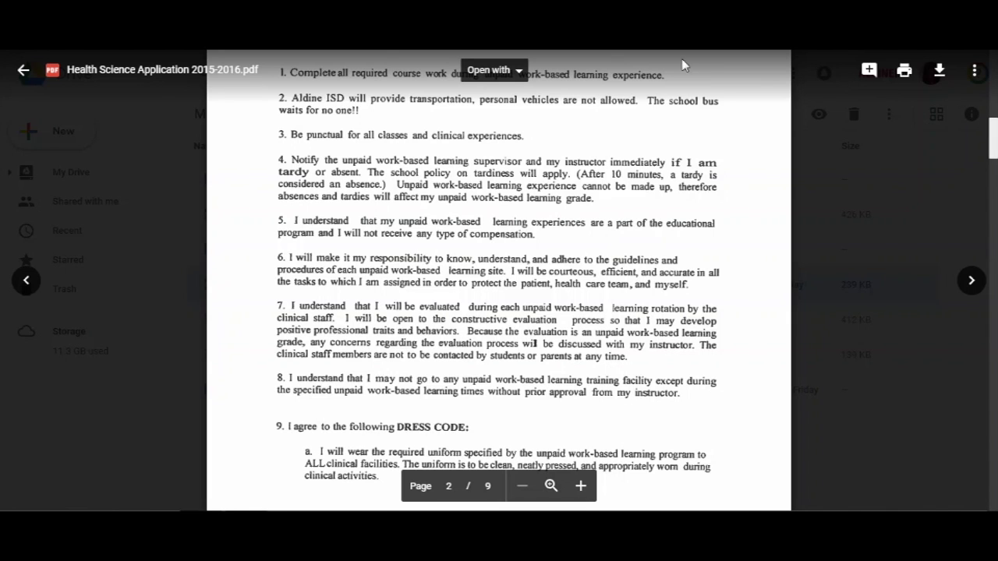
scroll(934, 352, "down", 2)
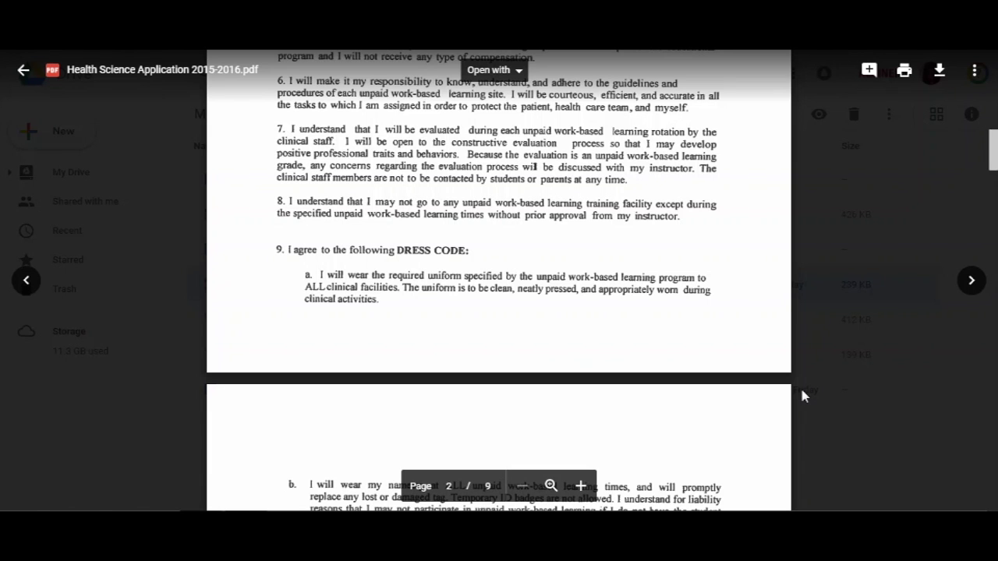
scroll(985, 175, "down", 5)
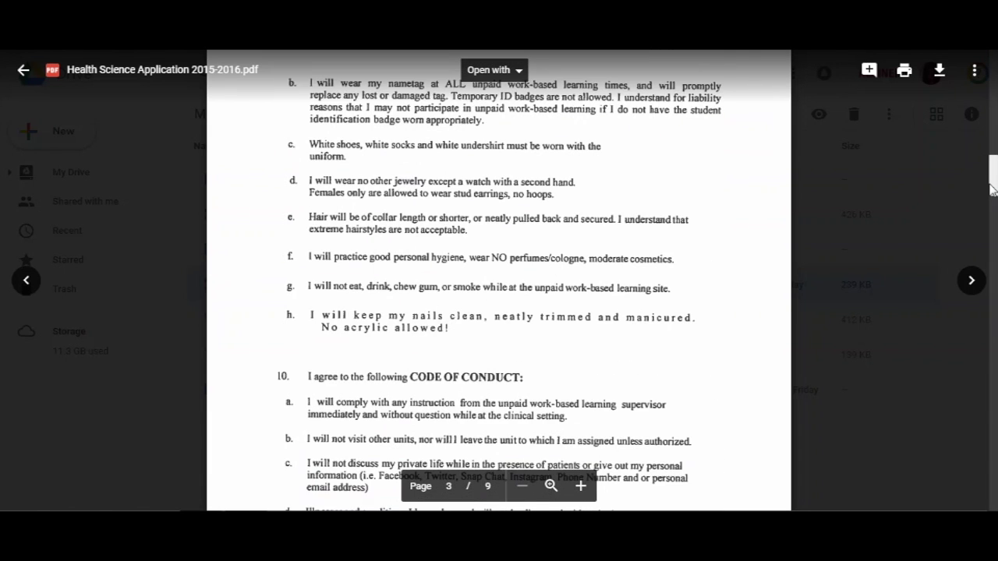
scroll(963, 226, "up", 1)
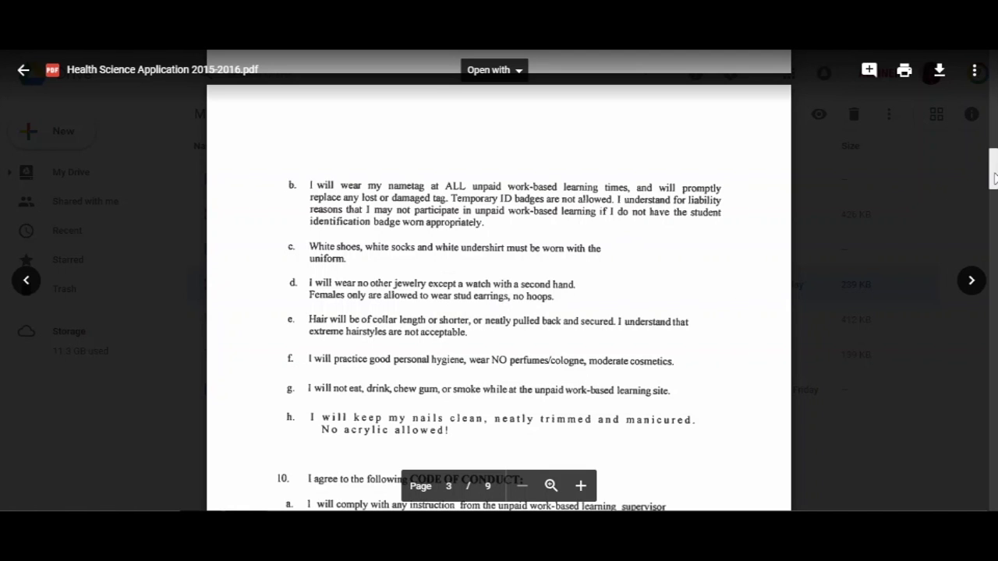
scroll(993, 189, "down", 1)
left_click_drag(992, 188, 990, 200)
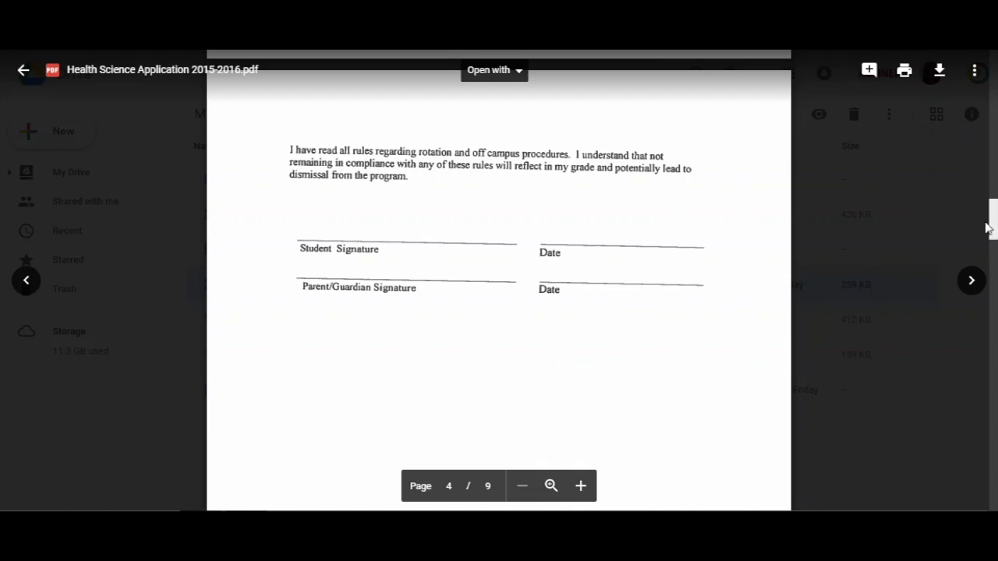
Step: Review the Confidentiality Statement and Statement of Responsibility with their signature lines, and bring up the Travel Release form
left_click_drag(990, 221, 985, 278)
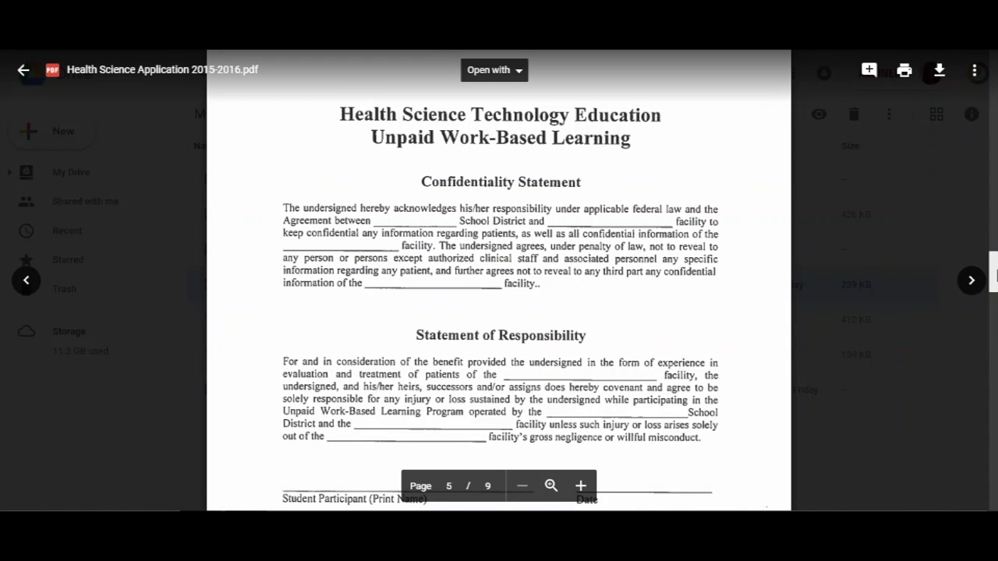
scroll(995, 279, "down", 2)
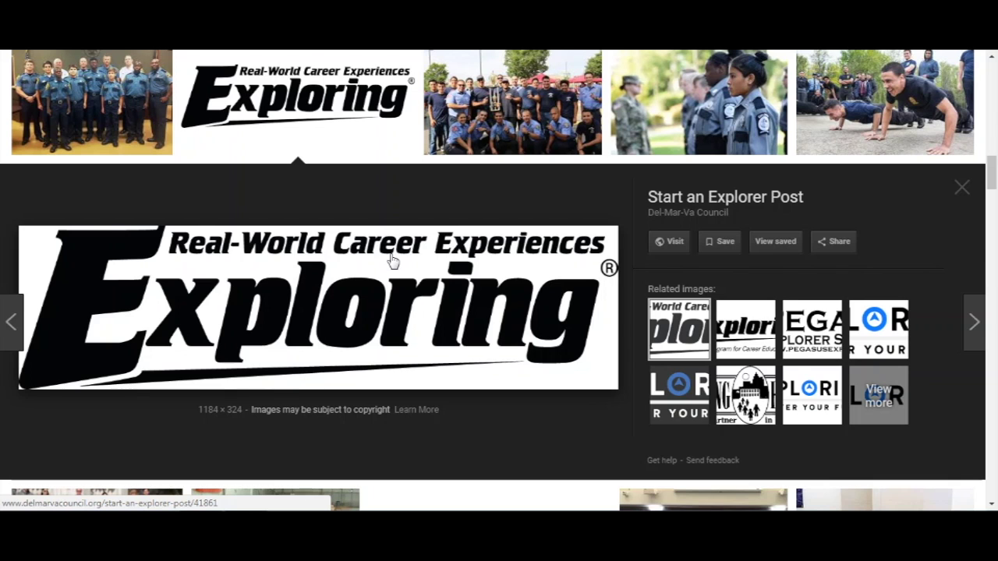
left_click(79, 271)
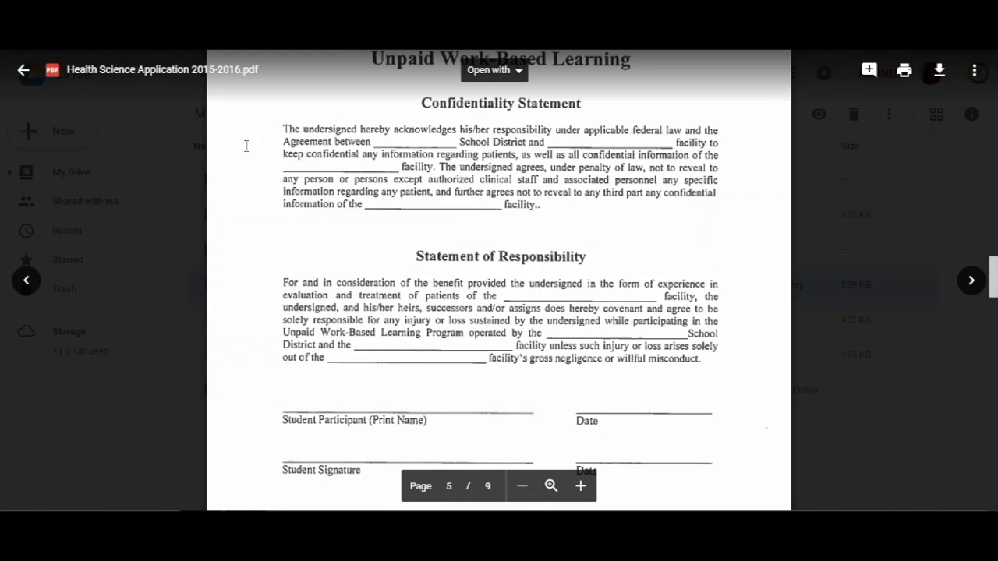
scroll(322, 241, "down", 3)
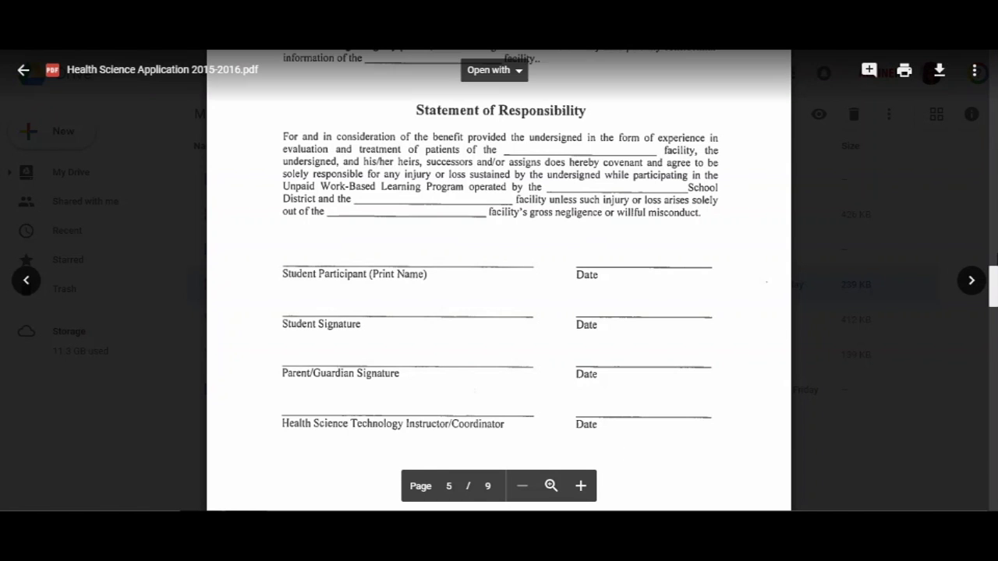
left_click_drag(994, 283, 994, 319)
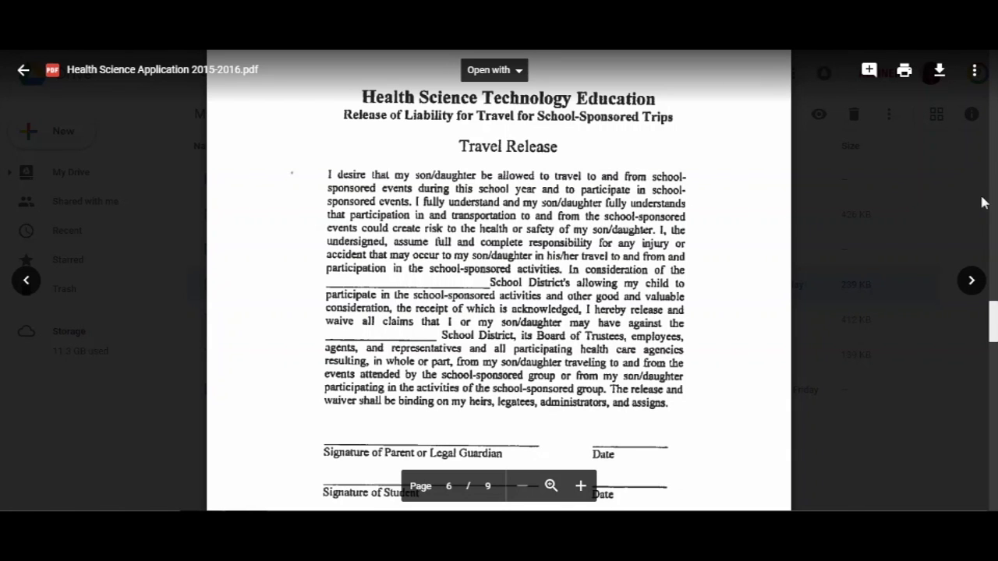
Step: Review the Parental Consent Form for PPD, covering both the parent section and the registered nurse section
left_click_drag(996, 316, 994, 364)
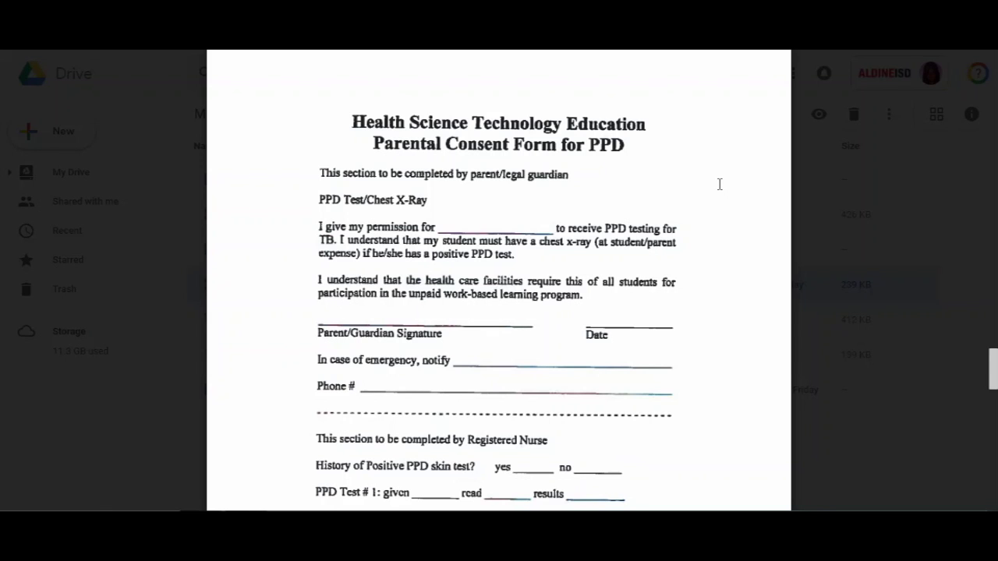
scroll(718, 187, "down", 4)
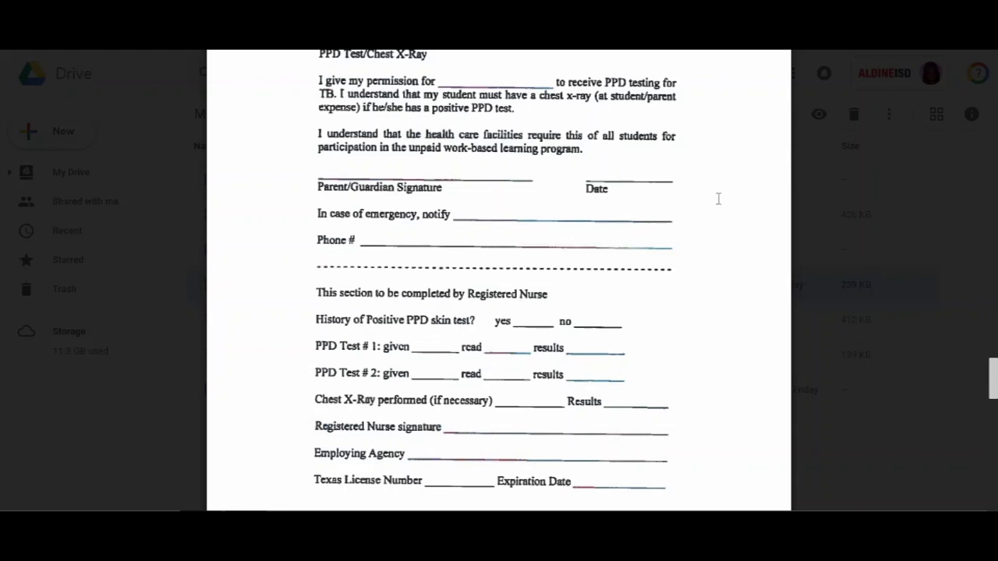
scroll(718, 198, "down", 10)
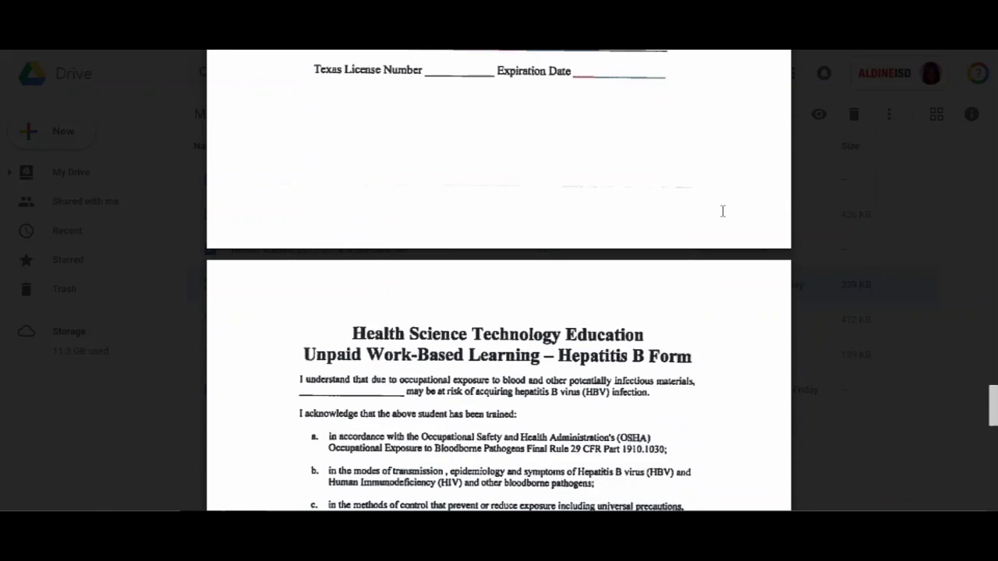
Step: Examine the Hepatitis B Form, including the vaccination decline statement, the vaccination series statement and both signature sections
scroll(723, 212, "down", 6)
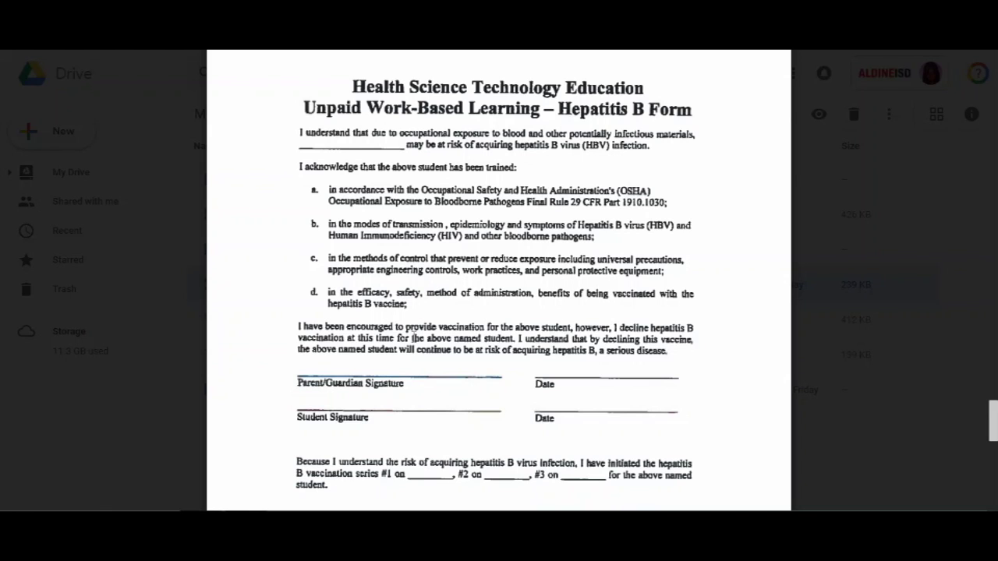
scroll(444, 349, "down", 2)
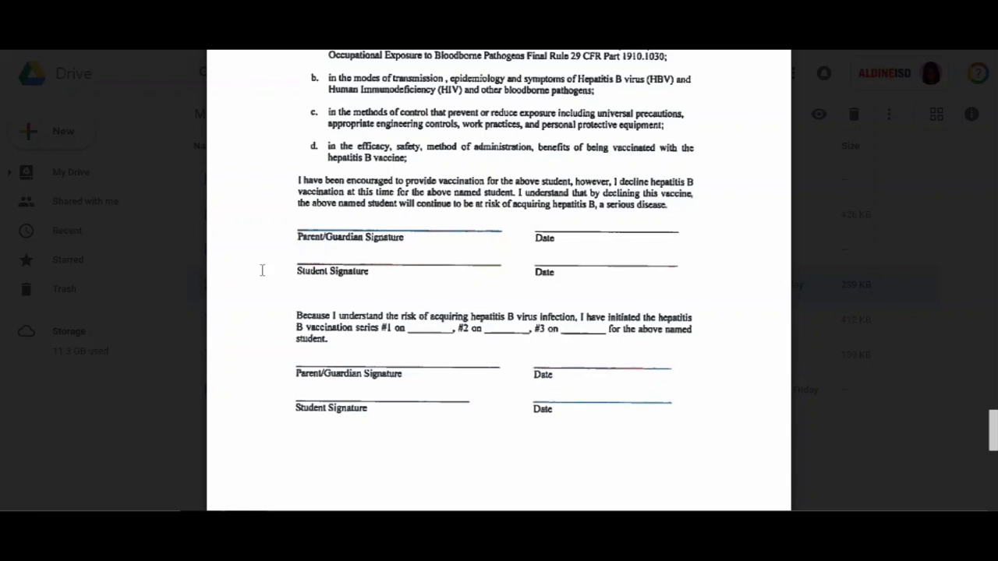
mouse_move(421, 187)
scroll(305, 398, "down", 5)
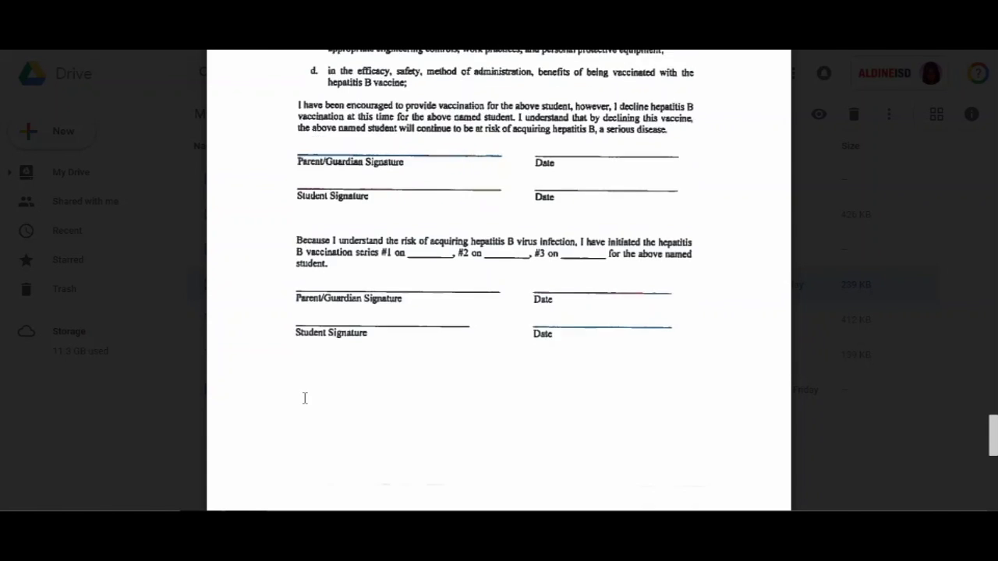
scroll(305, 397, "up", 6)
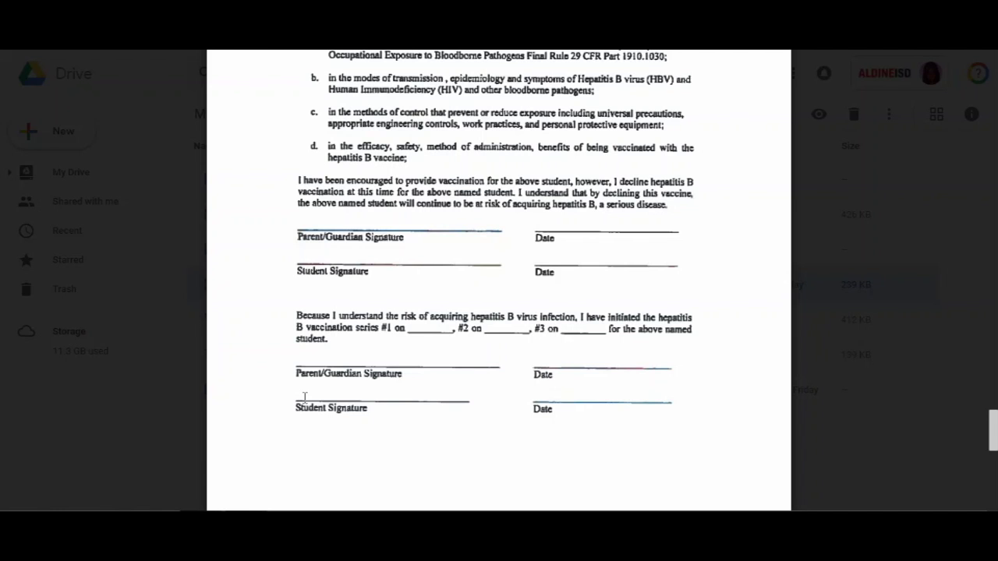
scroll(300, 397, "down", 5)
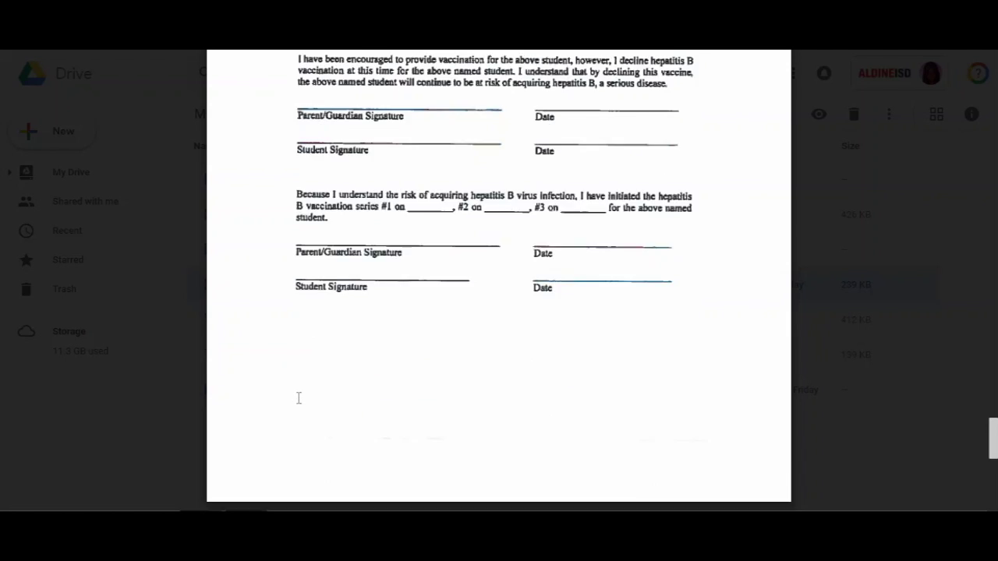
Step: Review the Medical Release form on the last page, including the emergency treatment instructions and medical background section
scroll(299, 397, "down", 4)
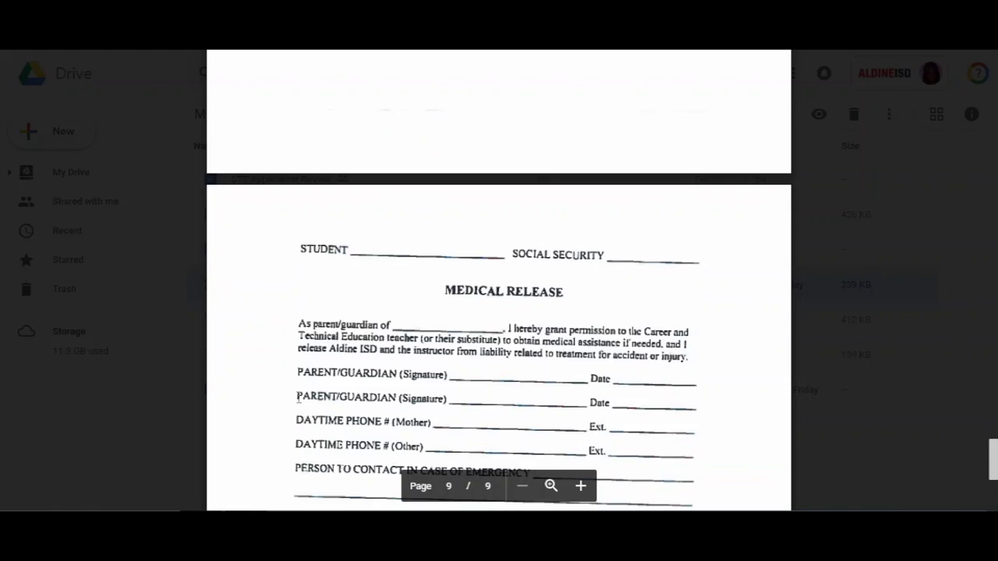
scroll(298, 397, "up", 1)
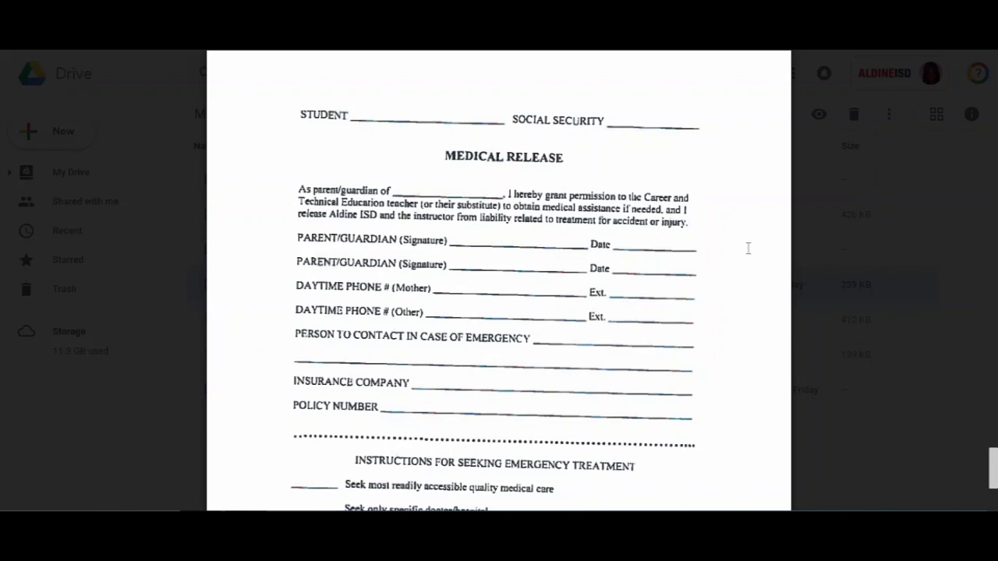
scroll(588, 278, "down", 5)
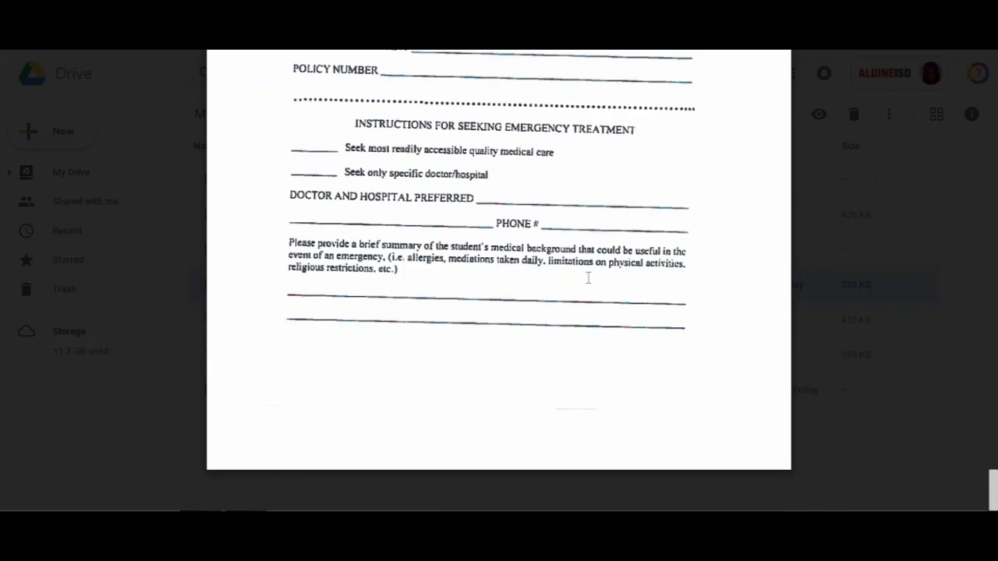
scroll(587, 278, "up", 15)
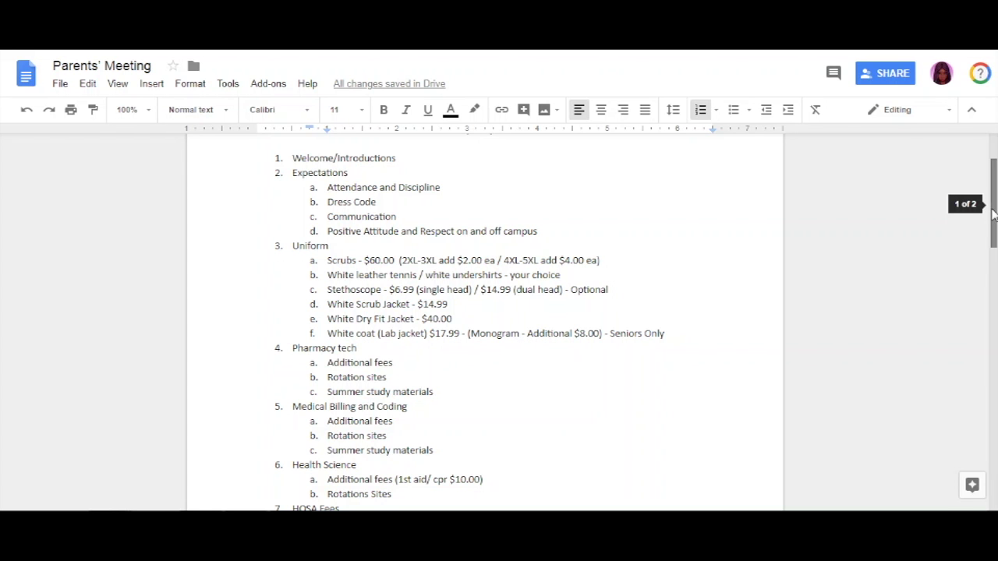
Step: In the Parents' Meeting document, set the 1st aid/CPR additional fee under Health Science to $20.00
left_click_drag(992, 215, 986, 240)
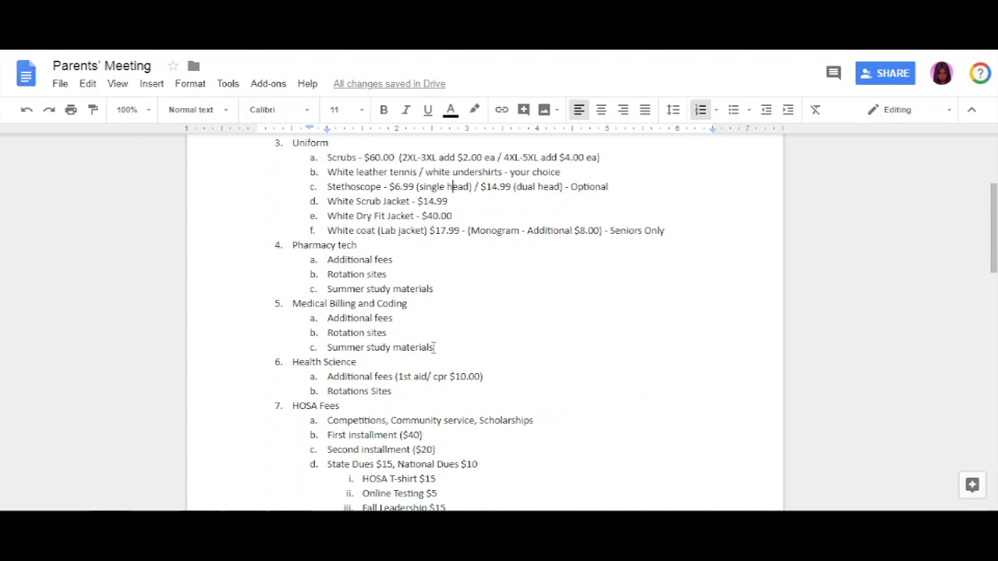
left_click(460, 382)
key("BackSpace")
type("2")
Step: View the 2018-2019 documents on the Health Science website's Forms page, and return to the Parents' Meeting document
left_click_drag(995, 199, 986, 242)
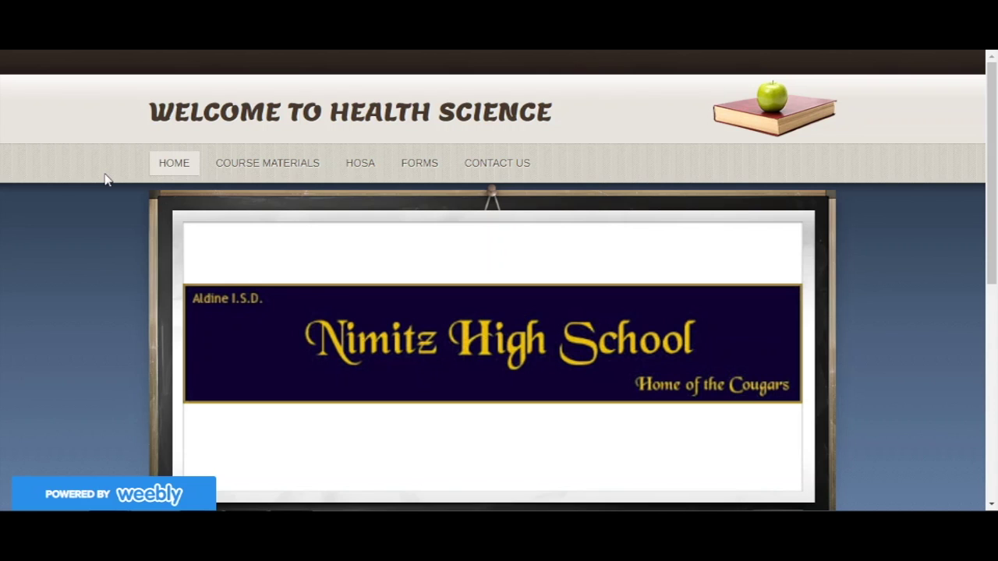
left_click(407, 161)
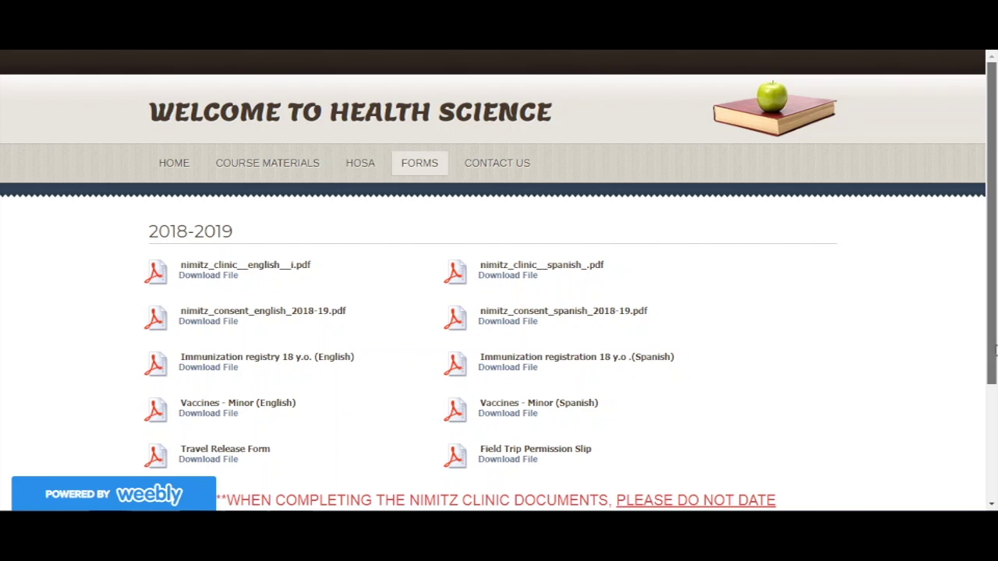
scroll(994, 383, "down", 1)
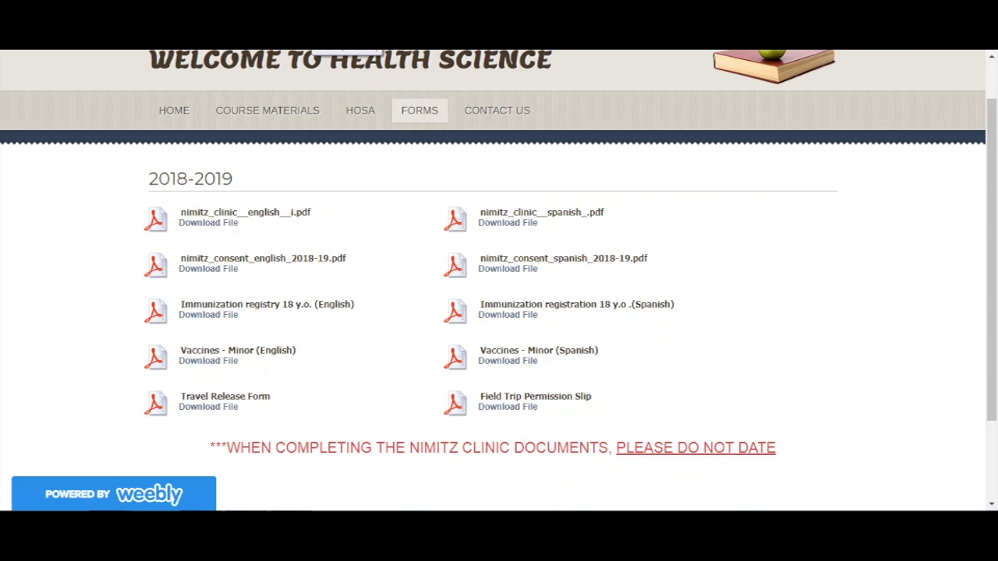
left_click(347, 49)
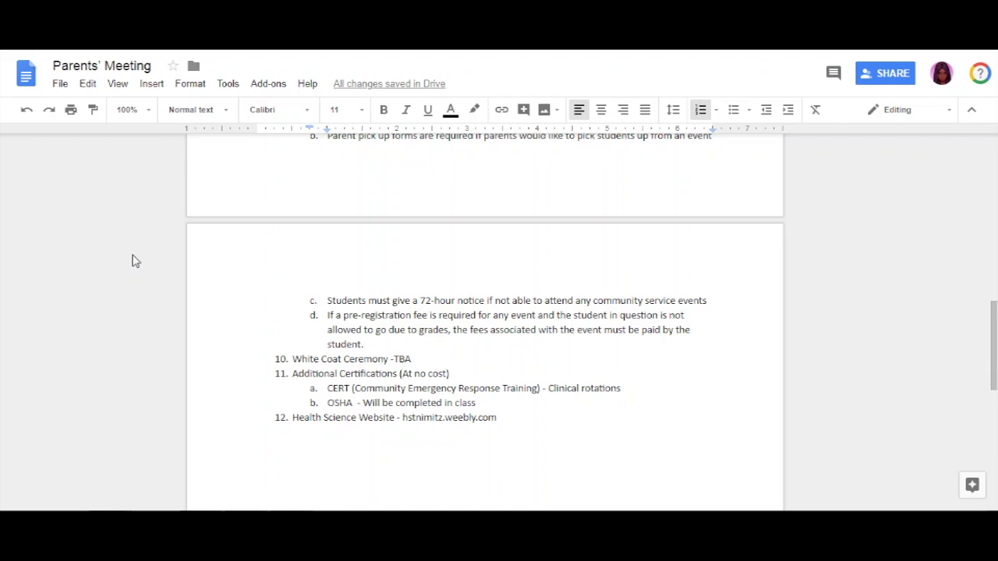